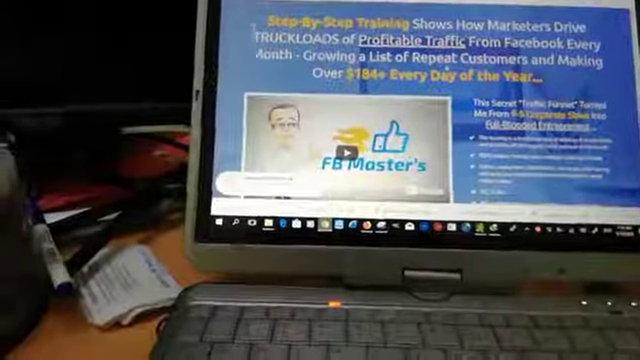
pyautogui.scroll(-2, 420, 120)
pyautogui.scroll(-2, 420, 120)
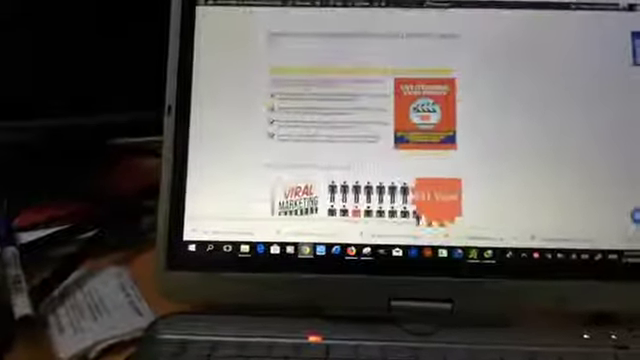
pyautogui.scroll(-2, 400, 130)
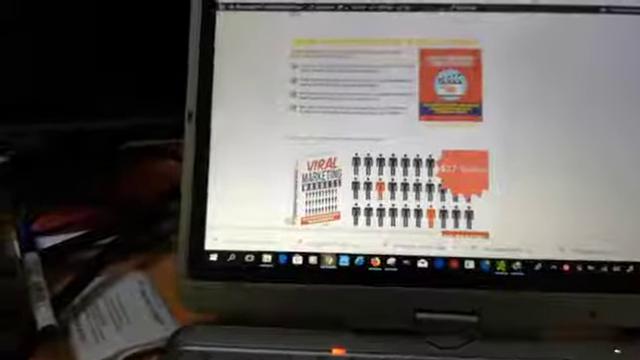
pyautogui.scroll(-2, 400, 130)
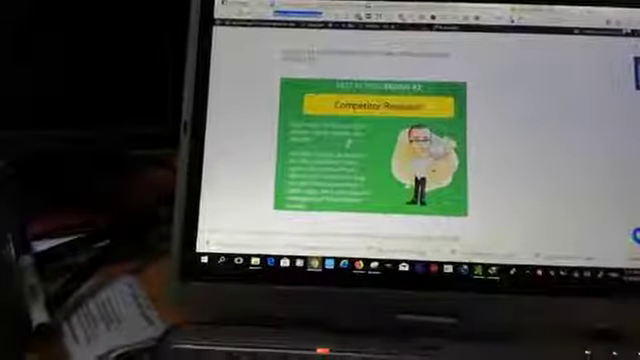
pyautogui.scroll(-2, 380, 150)
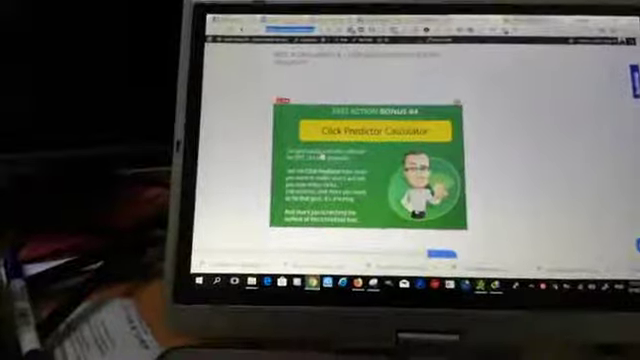
pyautogui.scroll(-2, 327, 158)
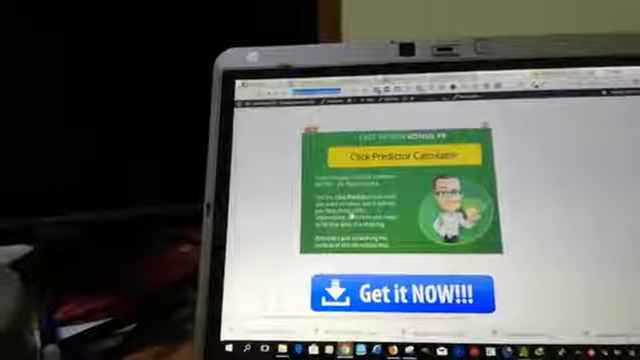
pyautogui.scroll(-3, 400, 220)
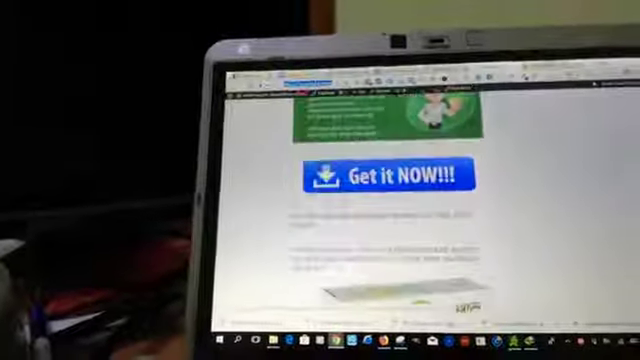
pyautogui.scroll(-2, 400, 220)
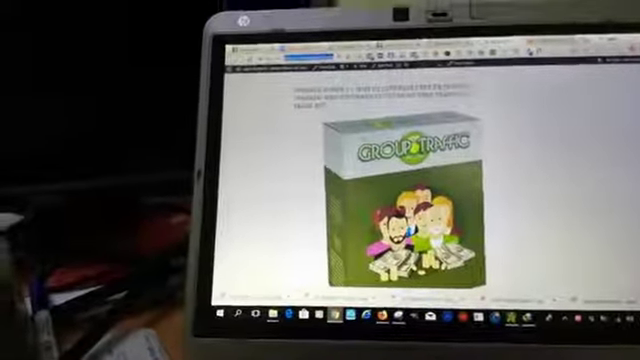
pyautogui.scroll(-3, 400, 200)
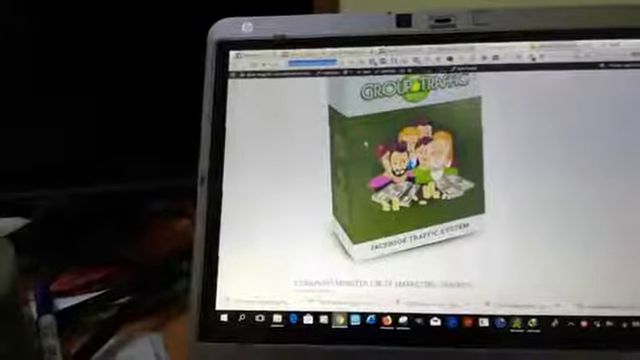
pyautogui.scroll(2, 400, 200)
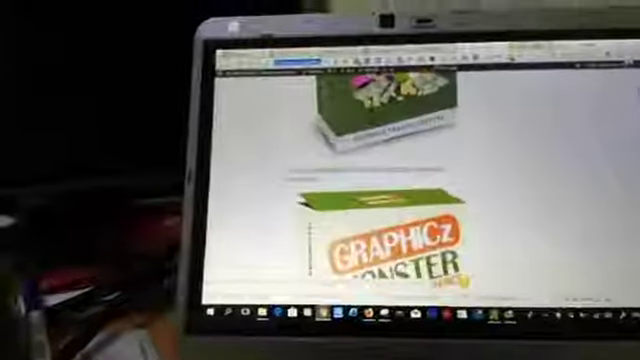
pyautogui.scroll(-3, 400, 200)
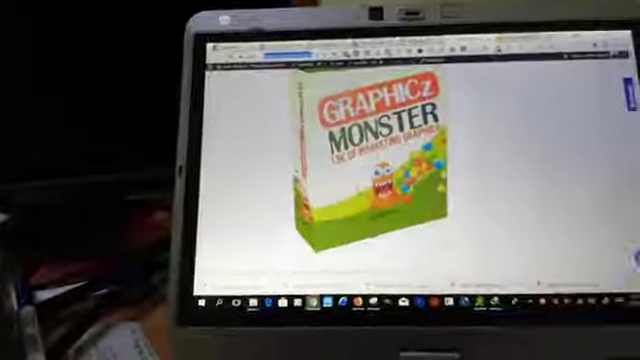
pyautogui.scroll(-3, 400, 180)
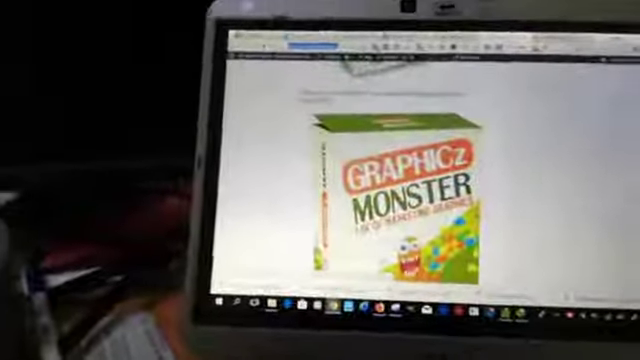
pyautogui.scroll(-3, 400, 180)
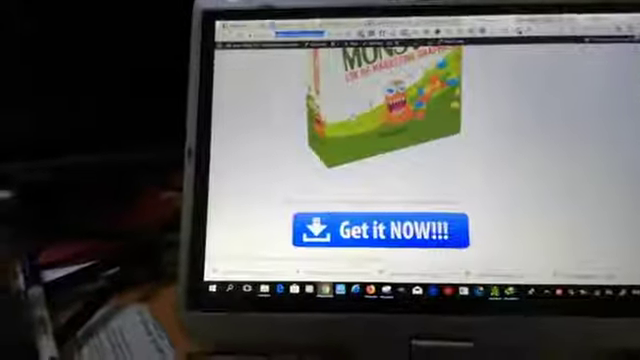
pyautogui.scroll(-3, 400, 180)
pyautogui.scroll(-3, 400, 180)
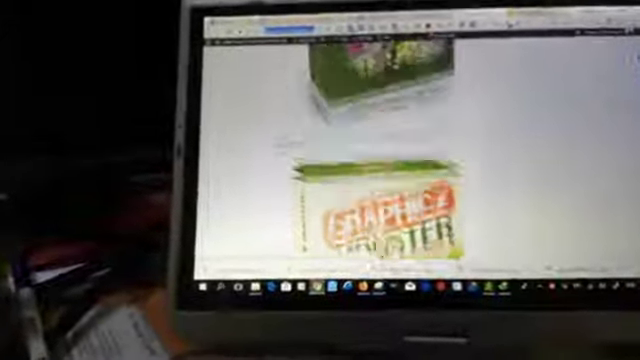